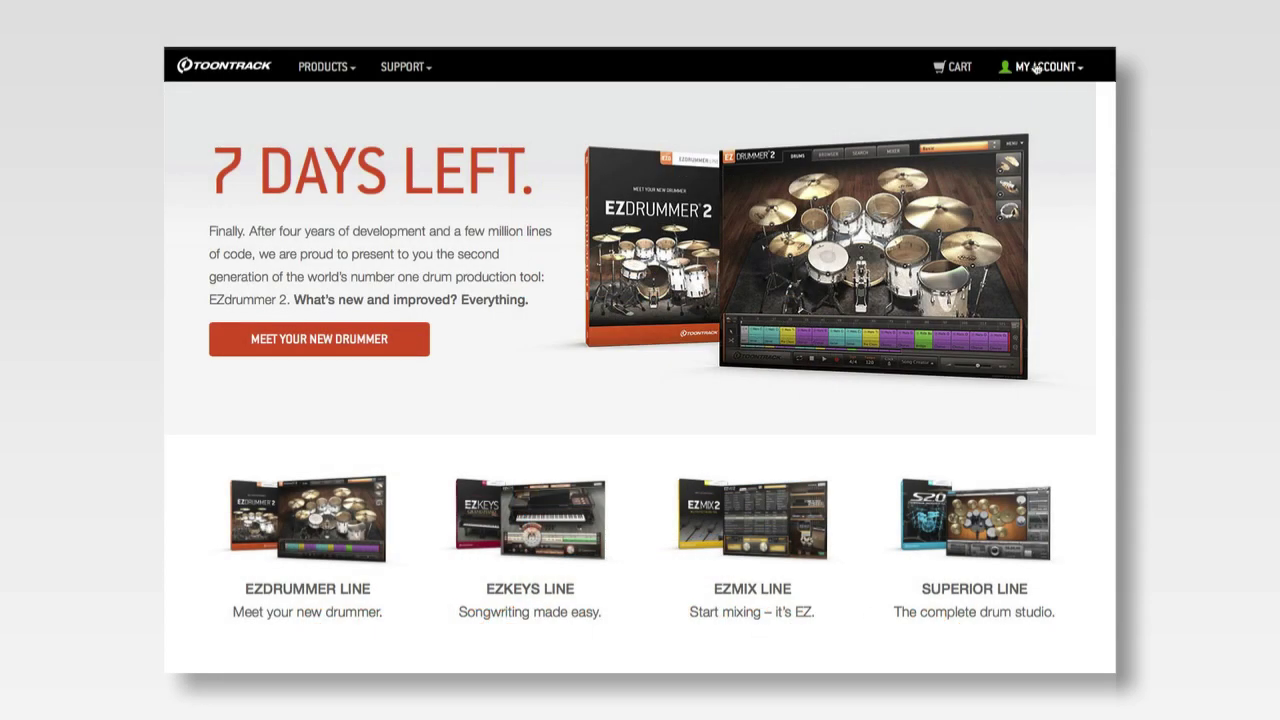
- Look up the EZDRUMMER 2 serial under My Products and paste it into the Register Product serial field
{"action": "left_click", "coordinate": [1036, 67]}
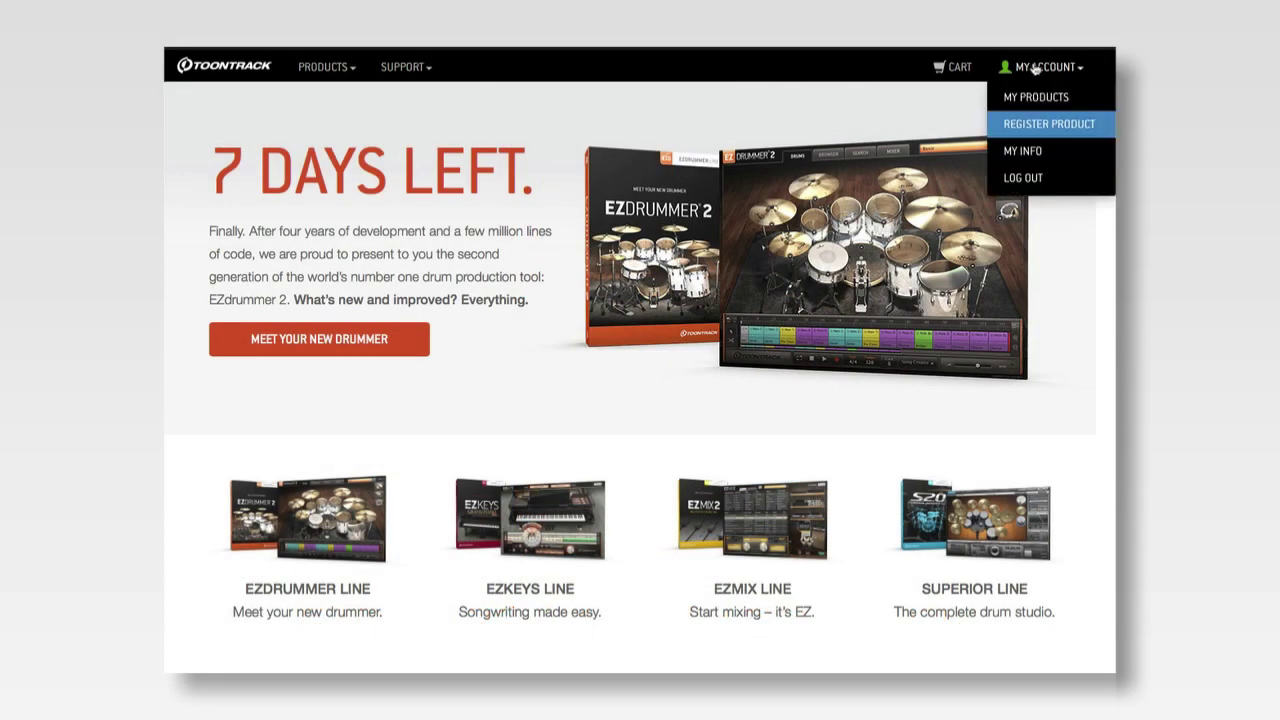
{"action": "left_click", "coordinate": [1004, 128]}
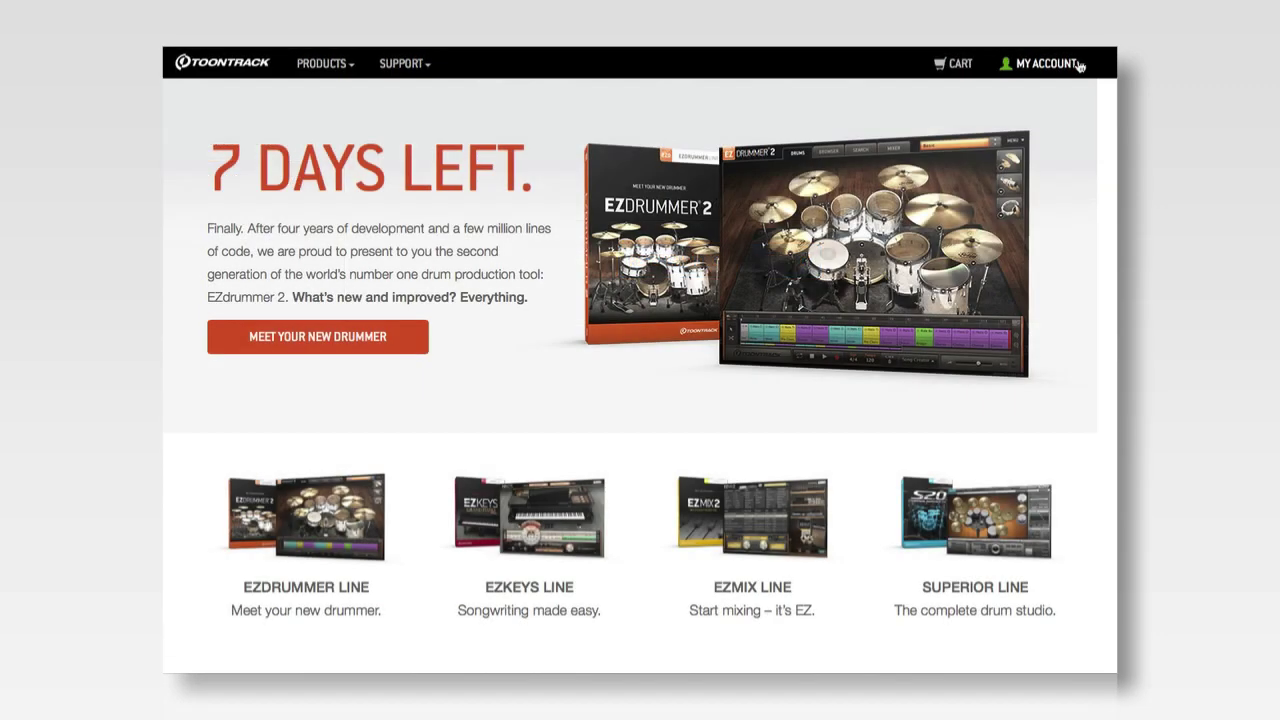
{"action": "left_click", "coordinate": [1082, 64]}
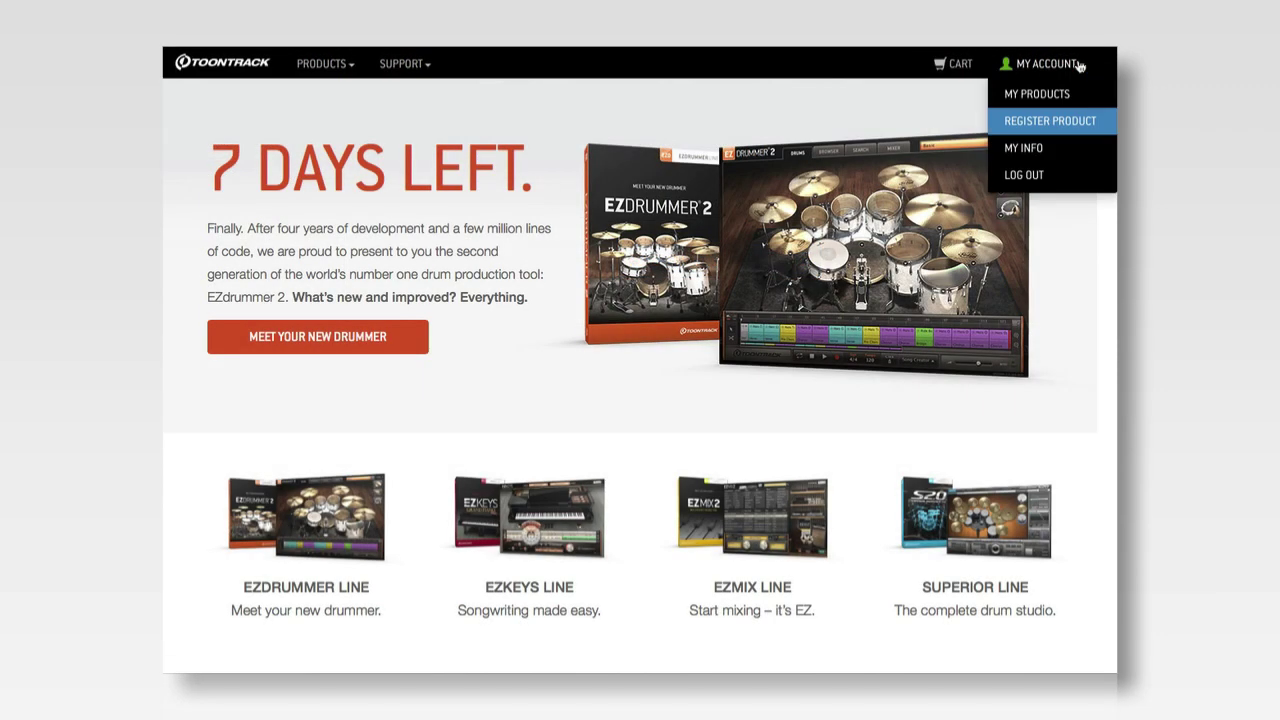
{"action": "left_click", "coordinate": [1071, 97]}
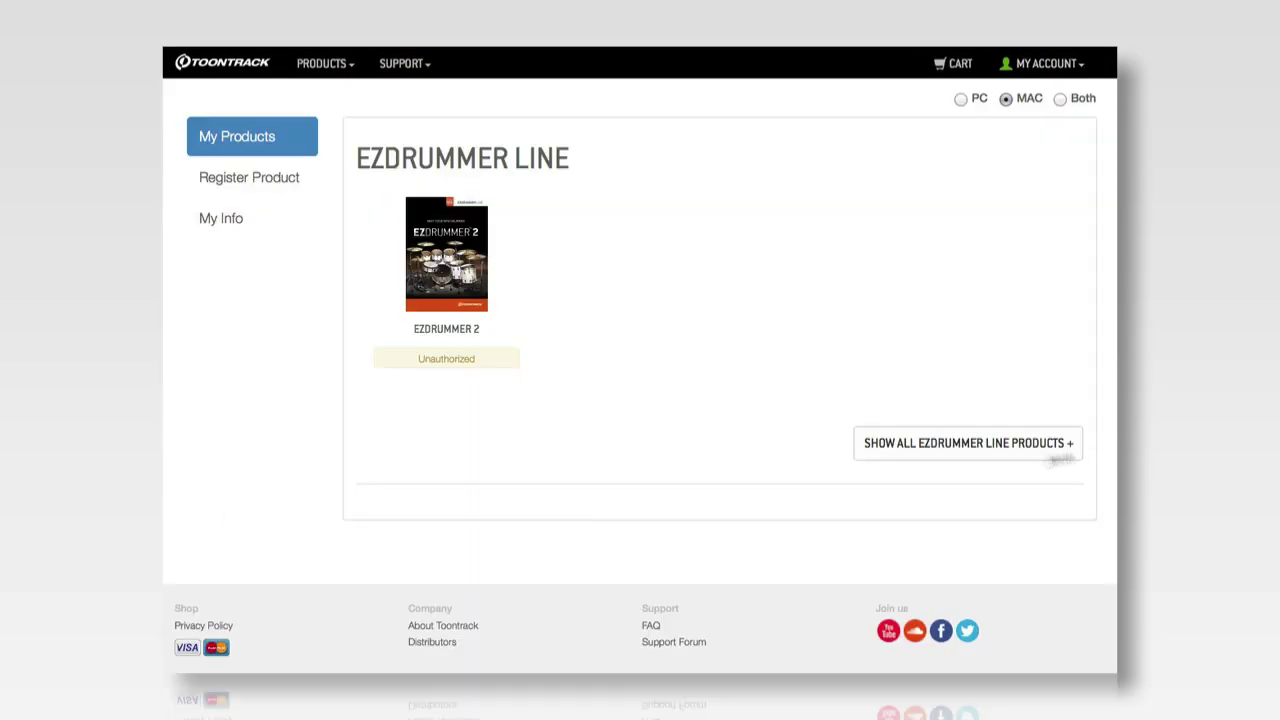
{"action": "left_click", "coordinate": [455, 288]}
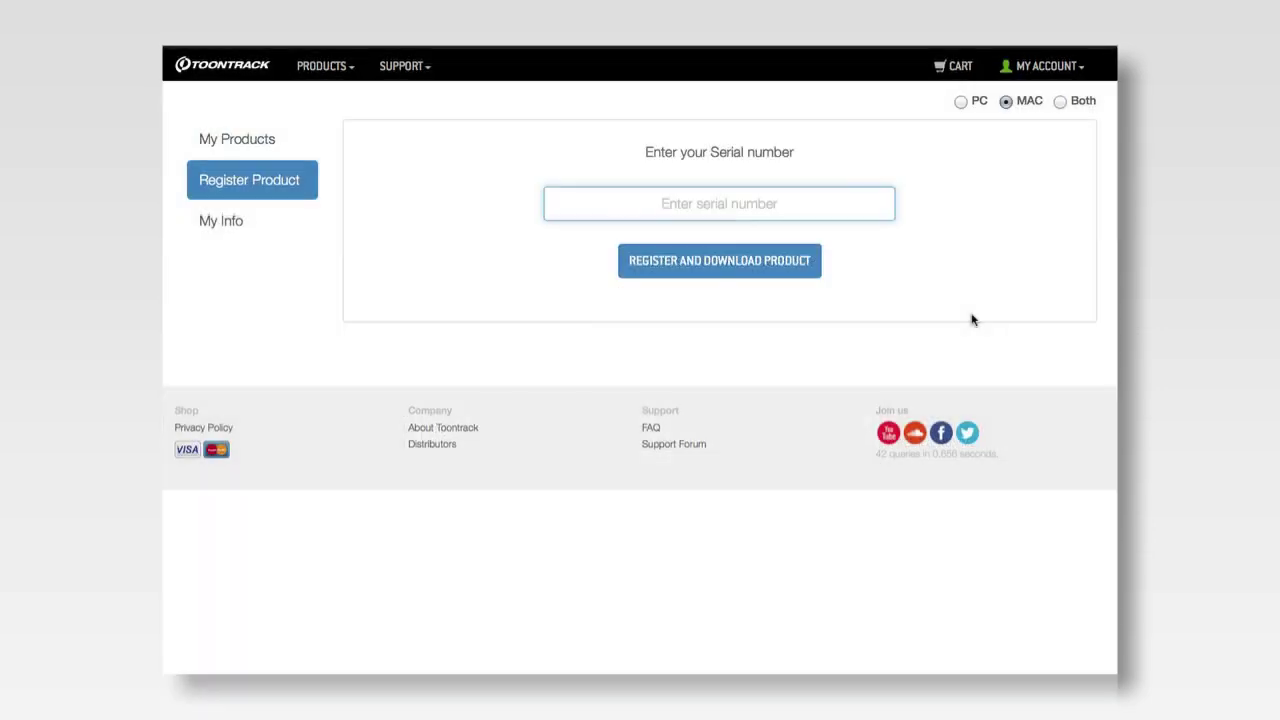
{"action": "key", "text": "super+v"}
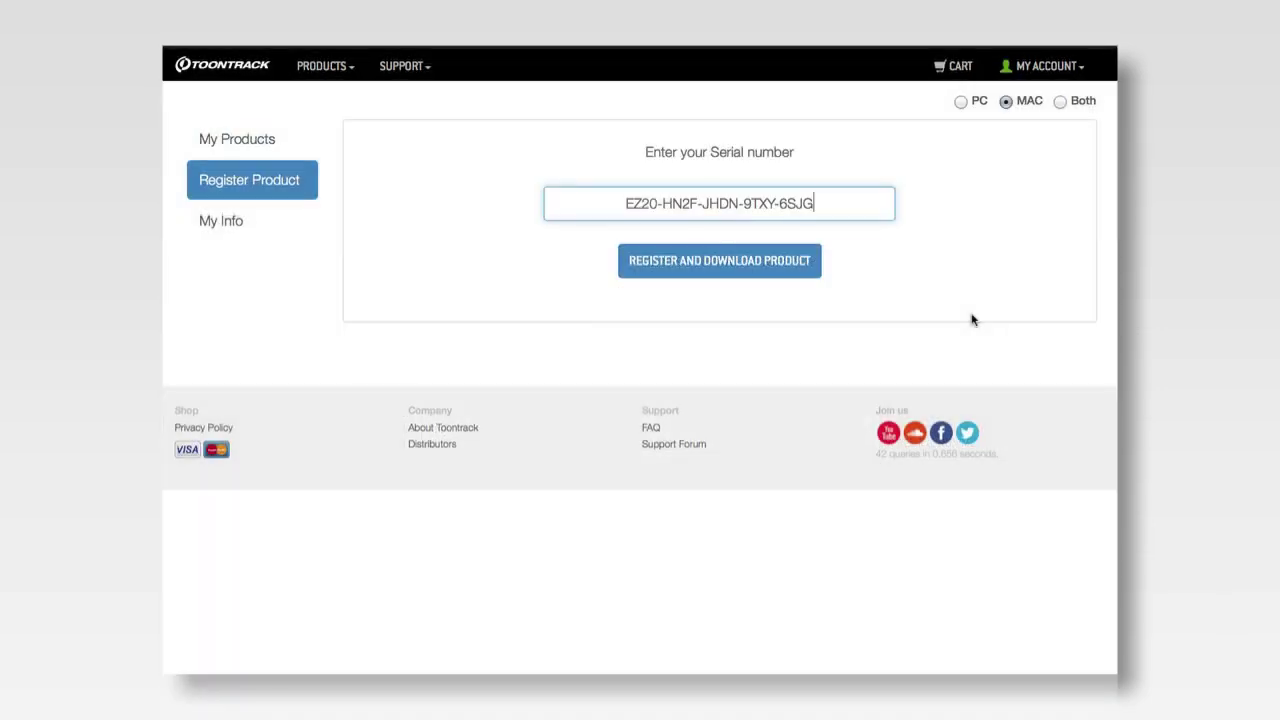
- Register and download the product, then launch EZdrummer 2 from the Dock
{"action": "left_click", "coordinate": [757, 268]}
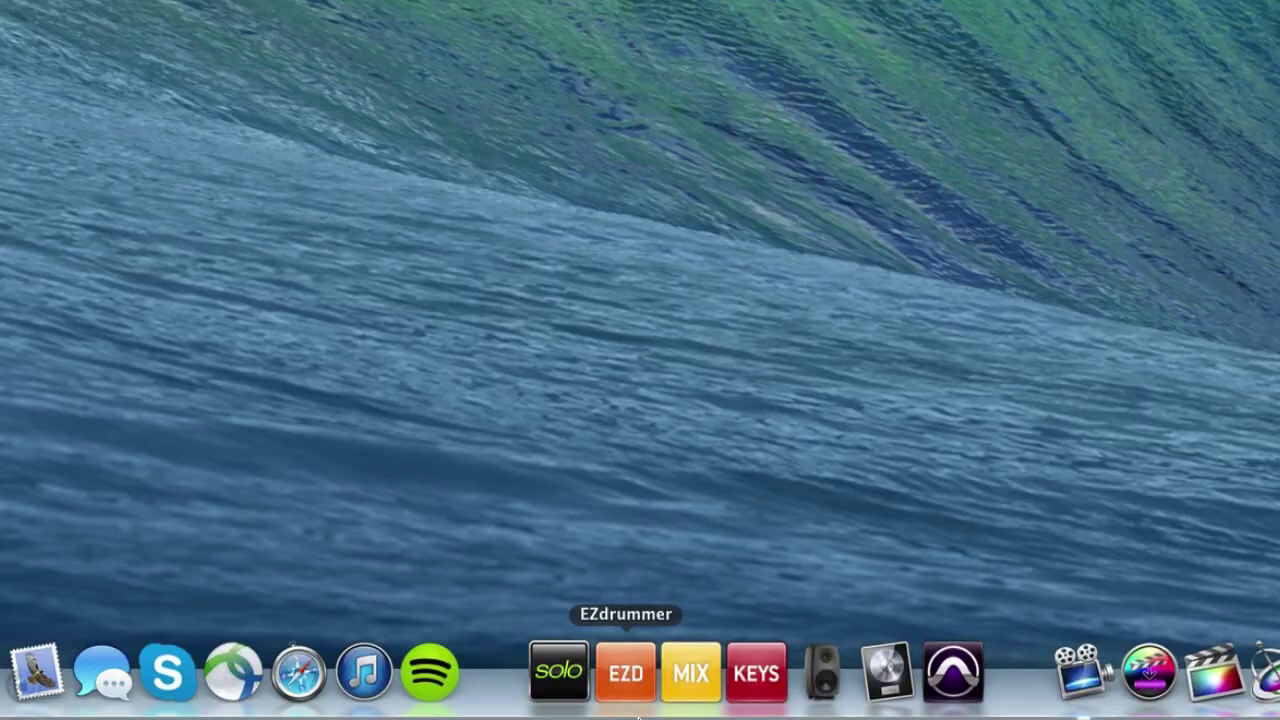
{"action": "left_click", "coordinate": [626, 674]}
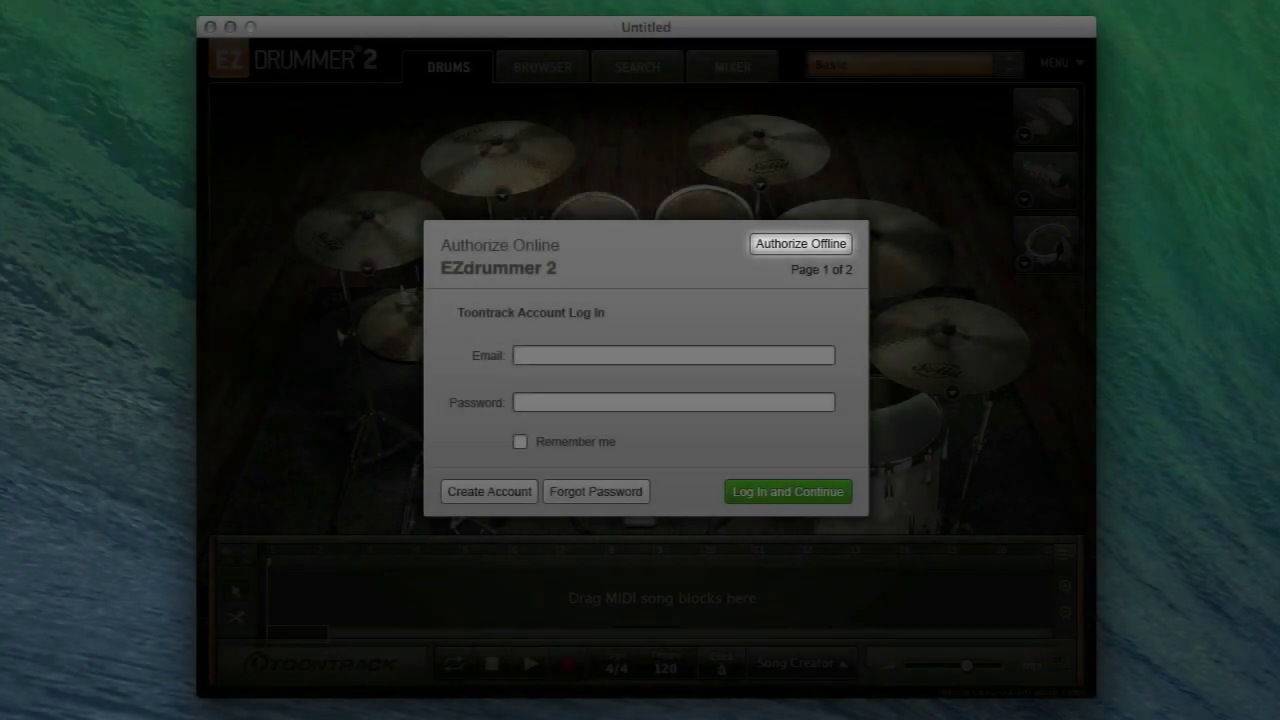
- Log in to the Toontrack account with the account e-mail and password
{"action": "type", "text": "email@email.com"}
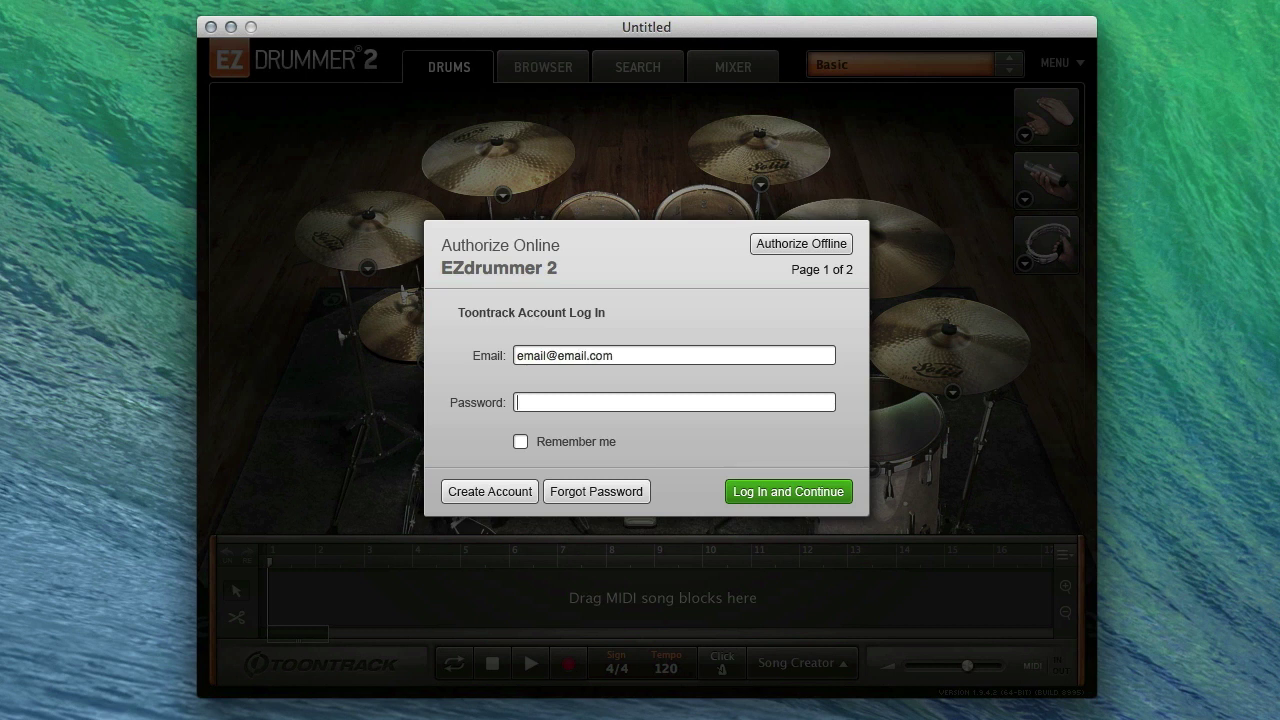
{"action": "key", "text": "Tab"}
{"action": "type", "text": "•••••••••••••••"}
{"action": "left_click", "coordinate": [817, 492]}
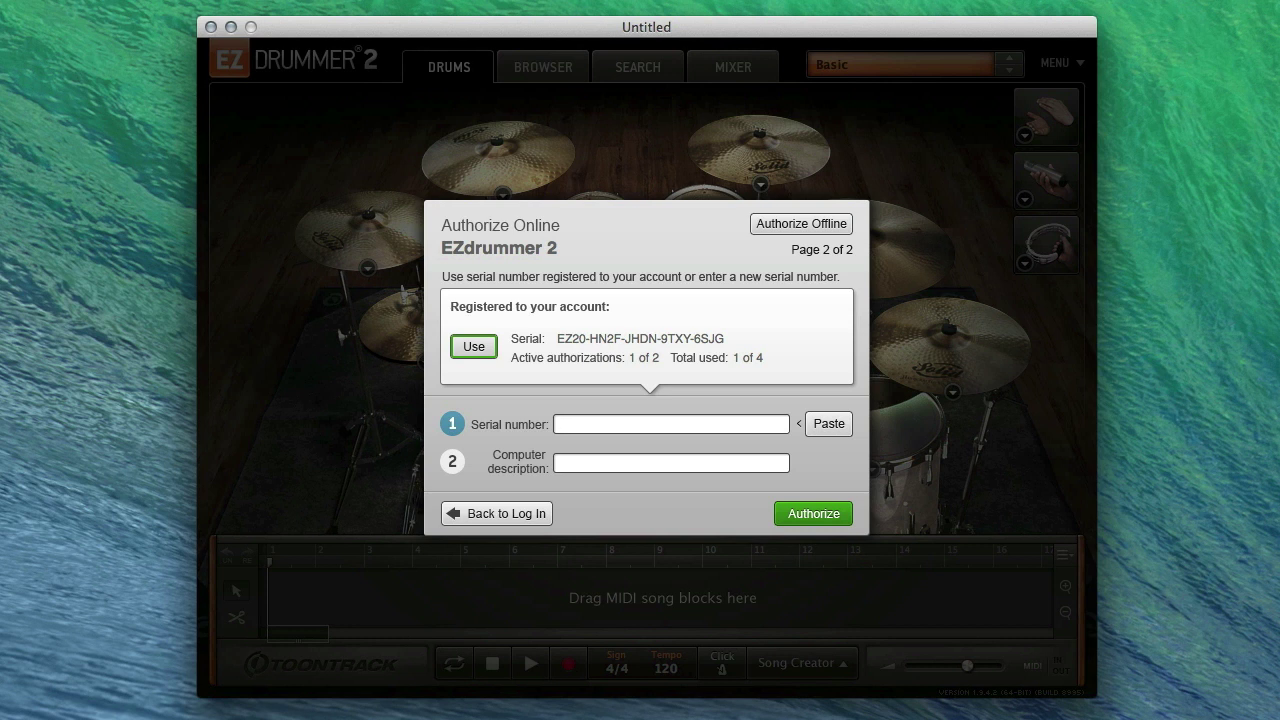
- Use the registered serial, describe the machine as 'studio computer', and authorize online
{"action": "left_click", "coordinate": [474, 347]}
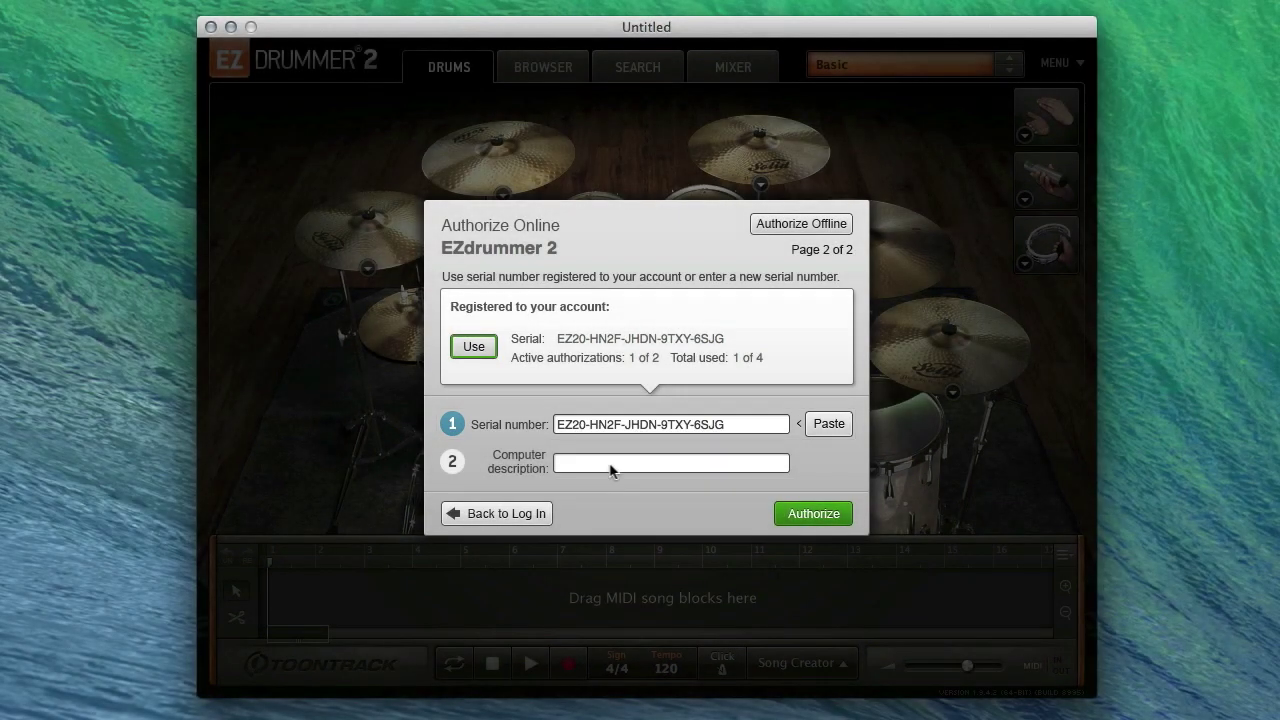
{"action": "left_click", "coordinate": [609, 463]}
{"action": "type", "text": "studio computer"}
{"action": "left_click", "coordinate": [847, 523]}
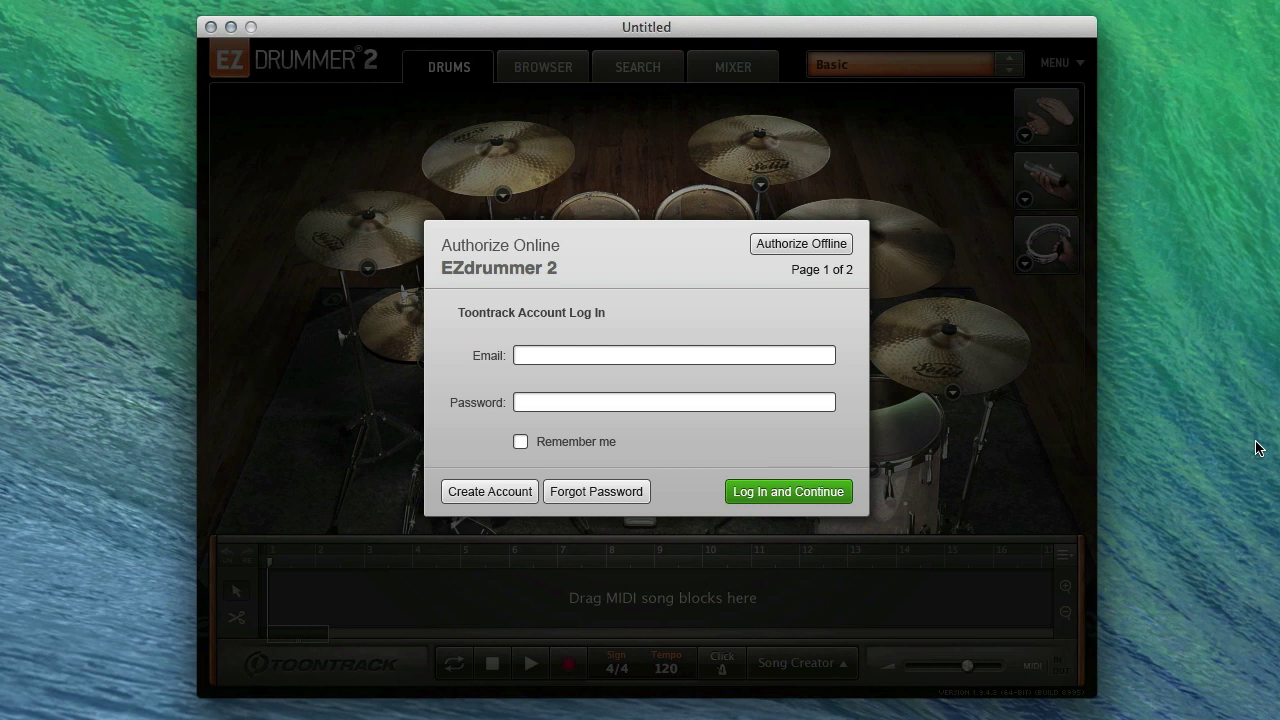
- Switch to Authorize Offline to show the computer ID and authorization file step
{"action": "left_click", "coordinate": [838, 246]}
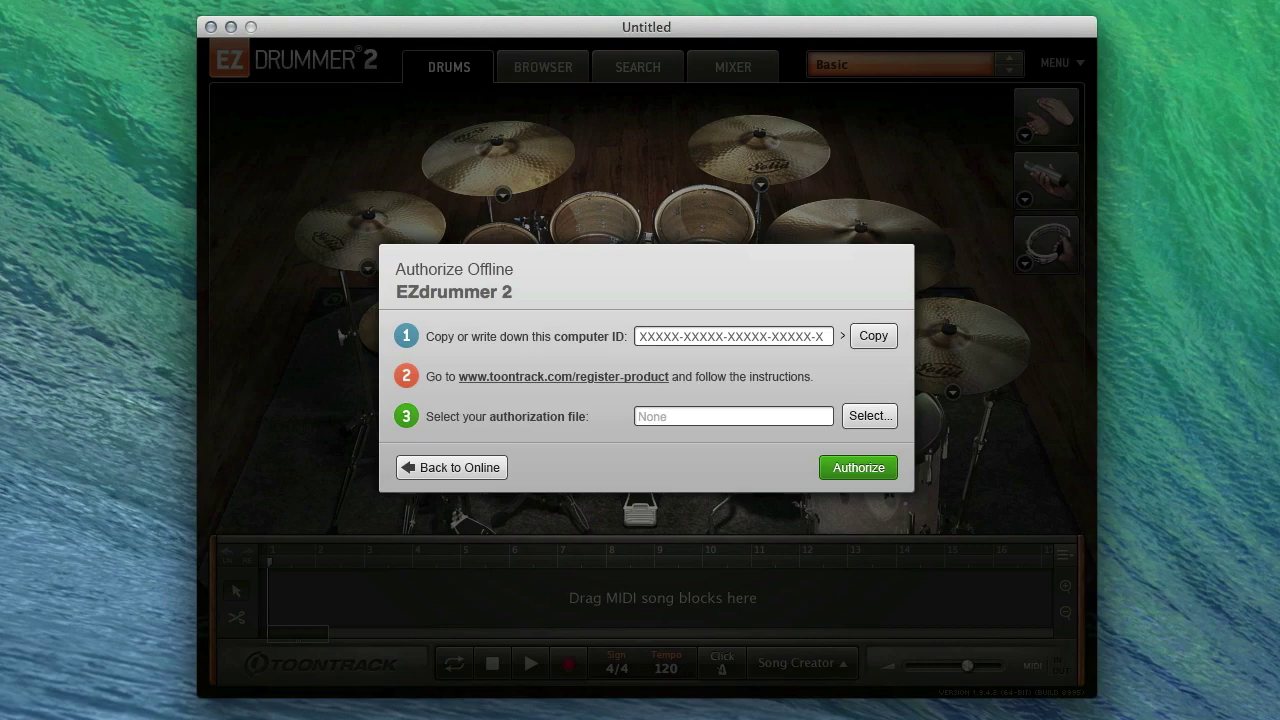
- Log in to the Toontrack website with the account e-mail and password
{"action": "left_click", "coordinate": [1080, 63]}
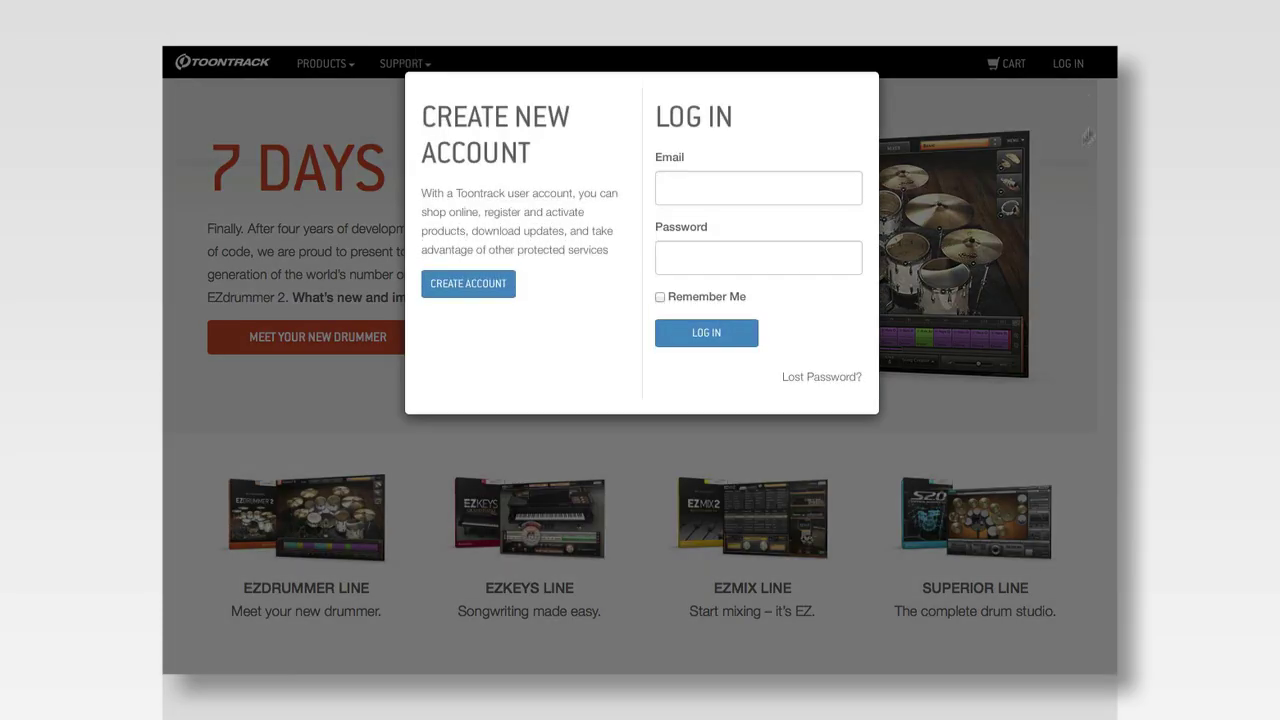
{"action": "left_click", "coordinate": [831, 188]}
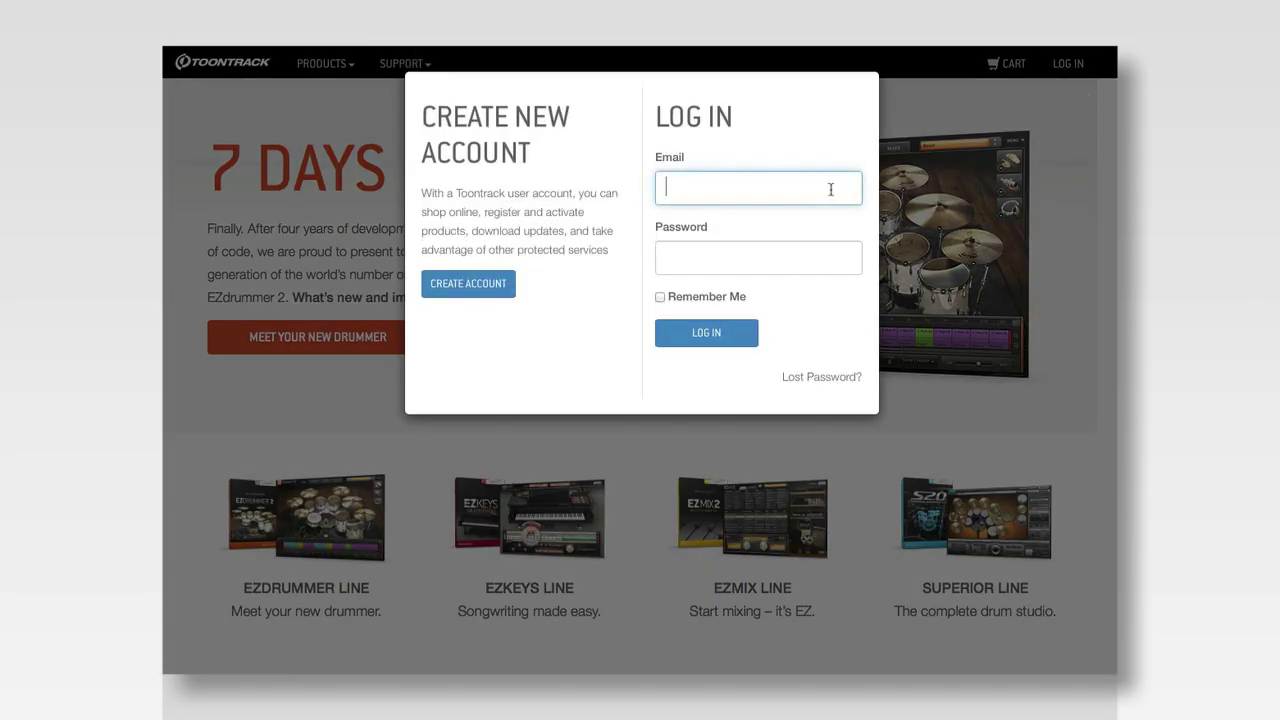
{"action": "type", "text": "email@email.com"}
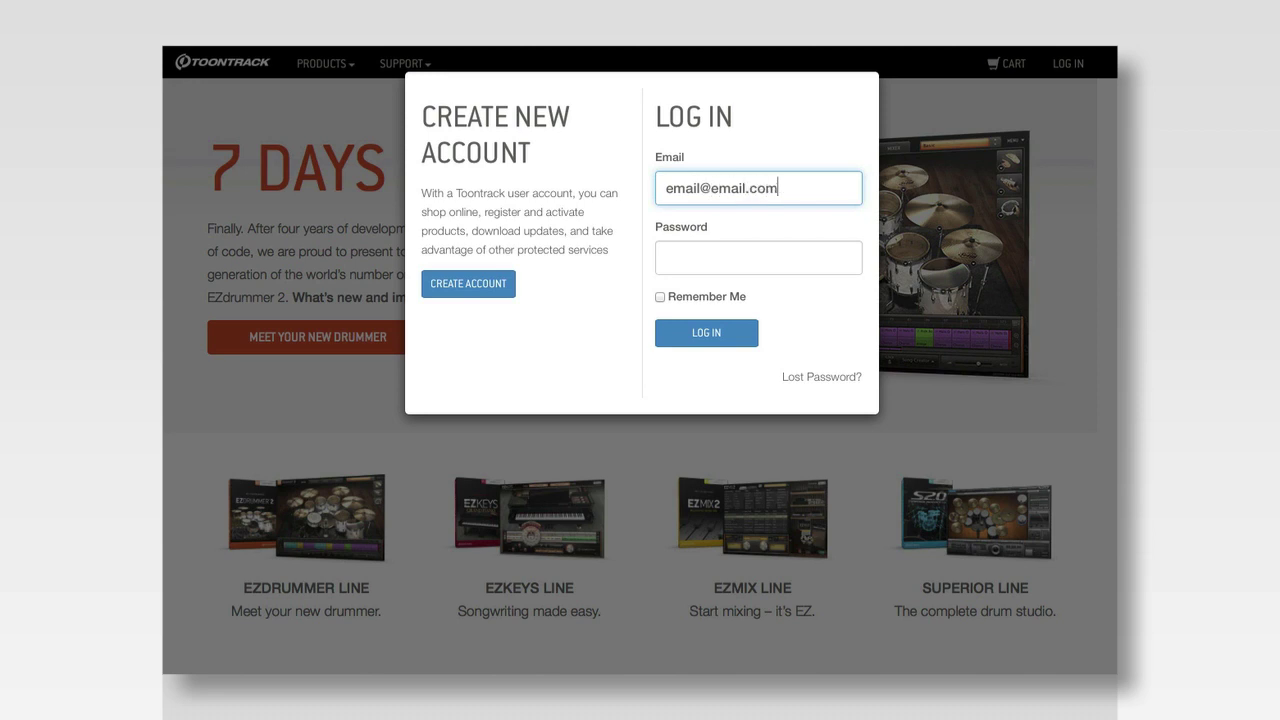
{"action": "left_click", "coordinate": [758, 257]}
{"action": "type", "text": "•••••••••••••"}
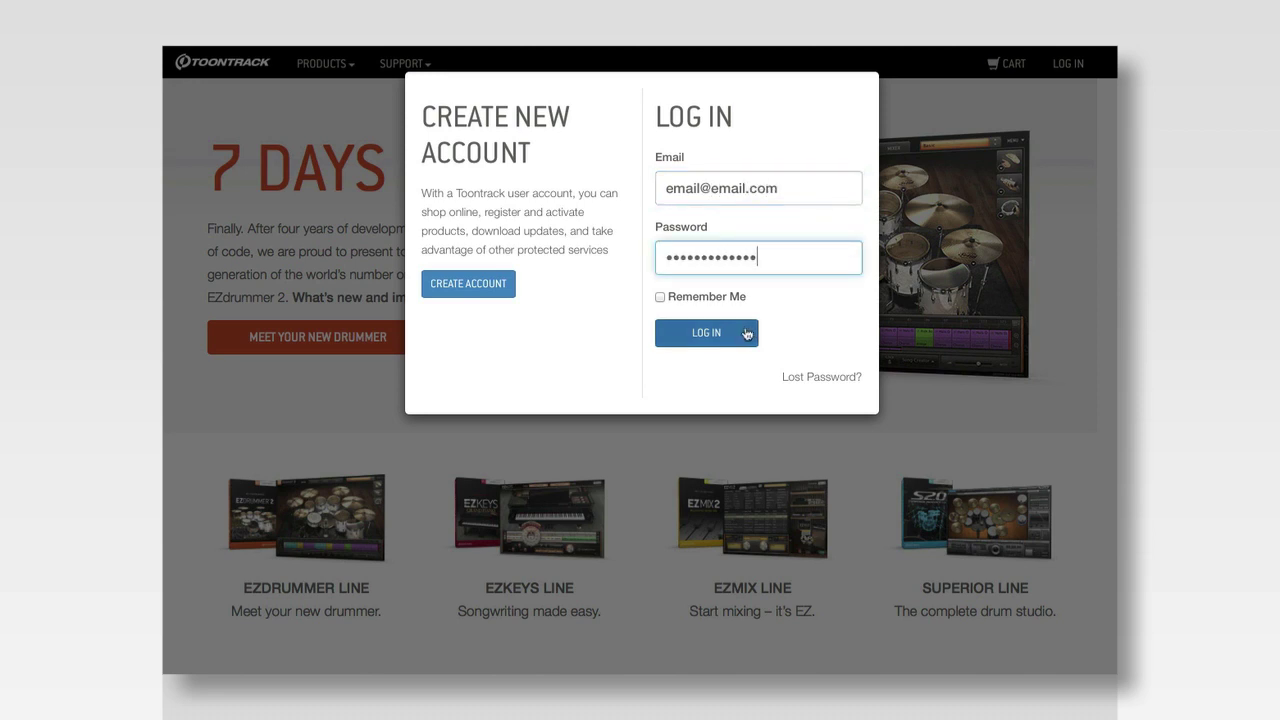
{"action": "left_click", "coordinate": [743, 331]}
- Open EZDRUMMER 2 under My Products and enter the Computer-ID for a new computer
{"action": "left_click", "coordinate": [1057, 66]}
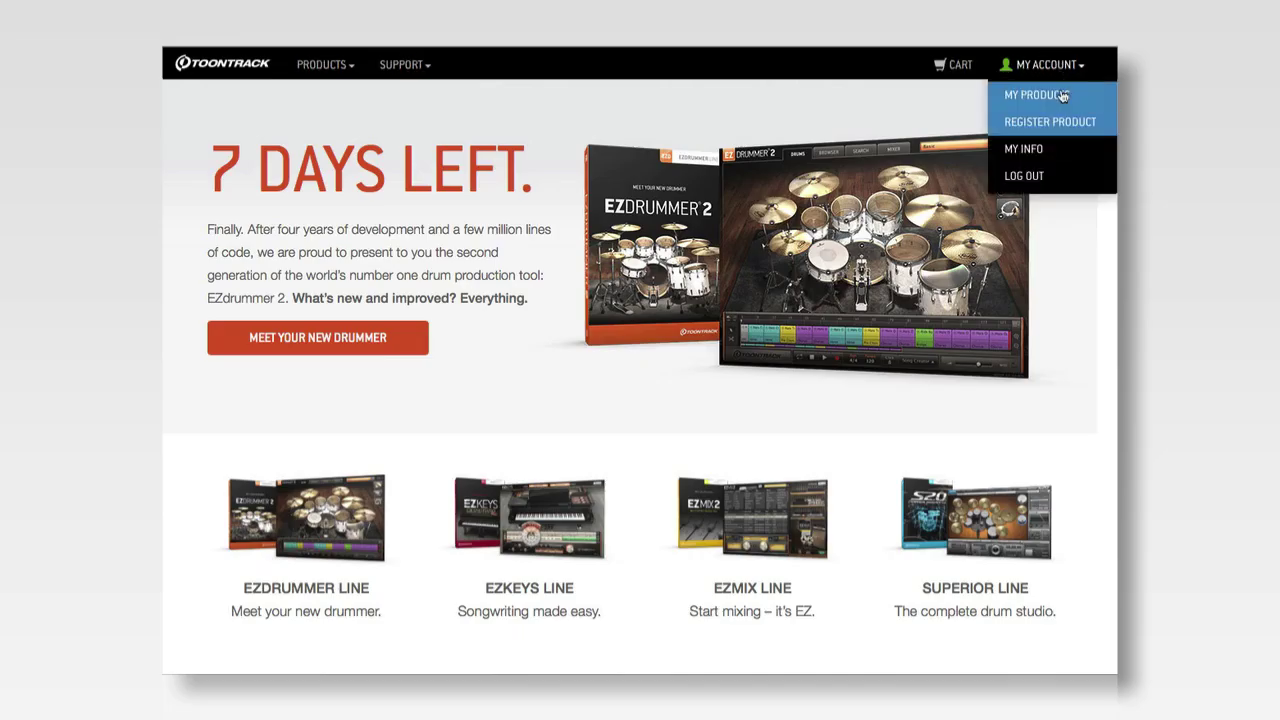
{"action": "left_click", "coordinate": [1060, 95]}
{"action": "left_click", "coordinate": [484, 277]}
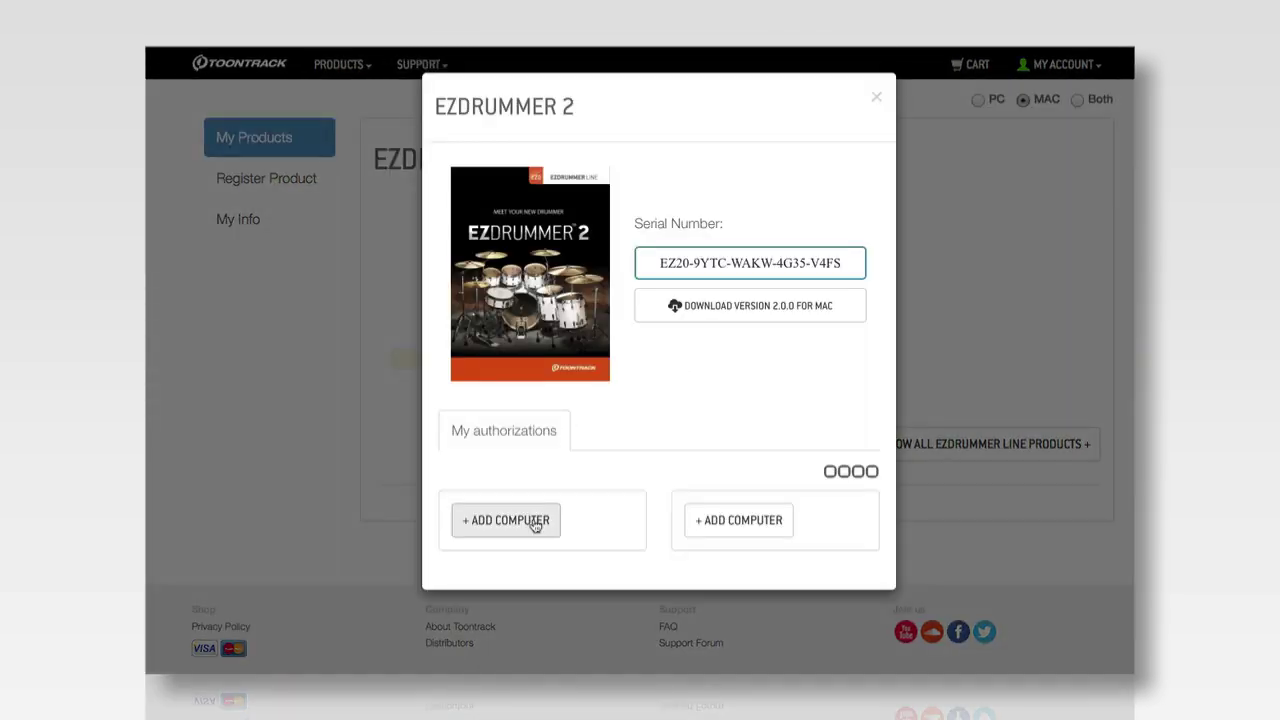
{"action": "left_click", "coordinate": [536, 522]}
{"action": "type", "text": "xxxxx"}
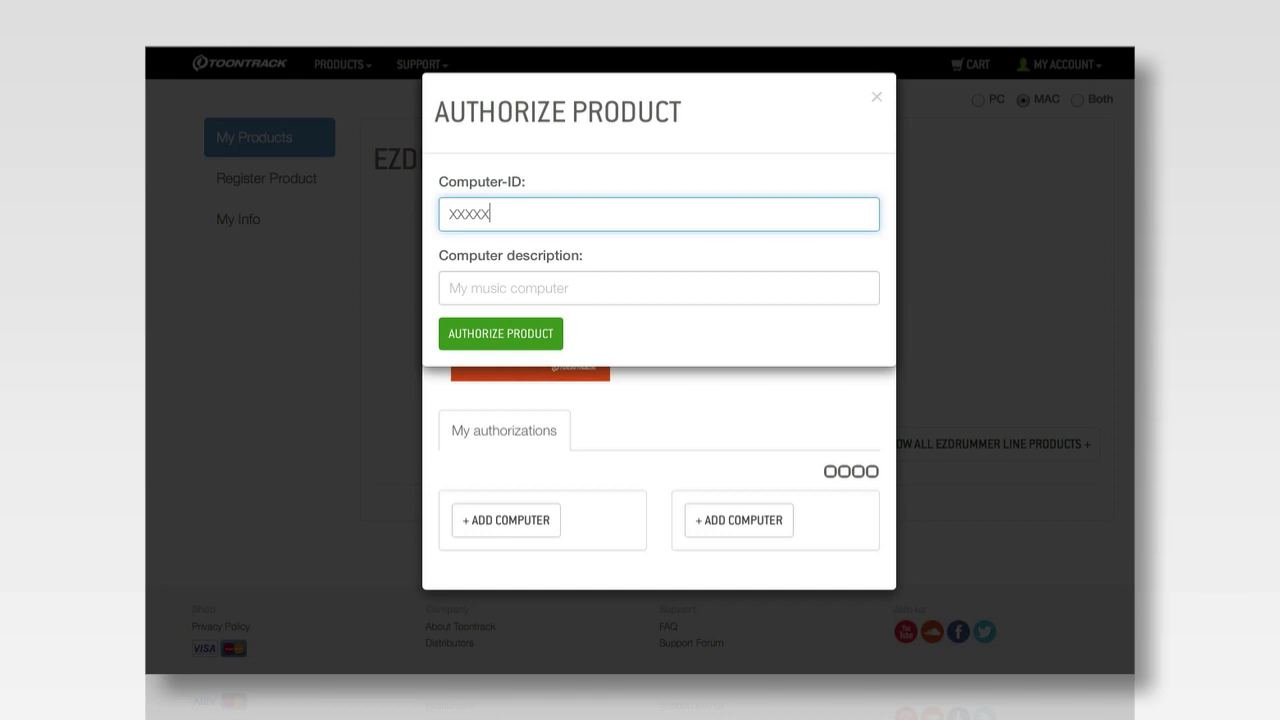
{"action": "type", "text": "-XXXXX-XXXXX-X"}
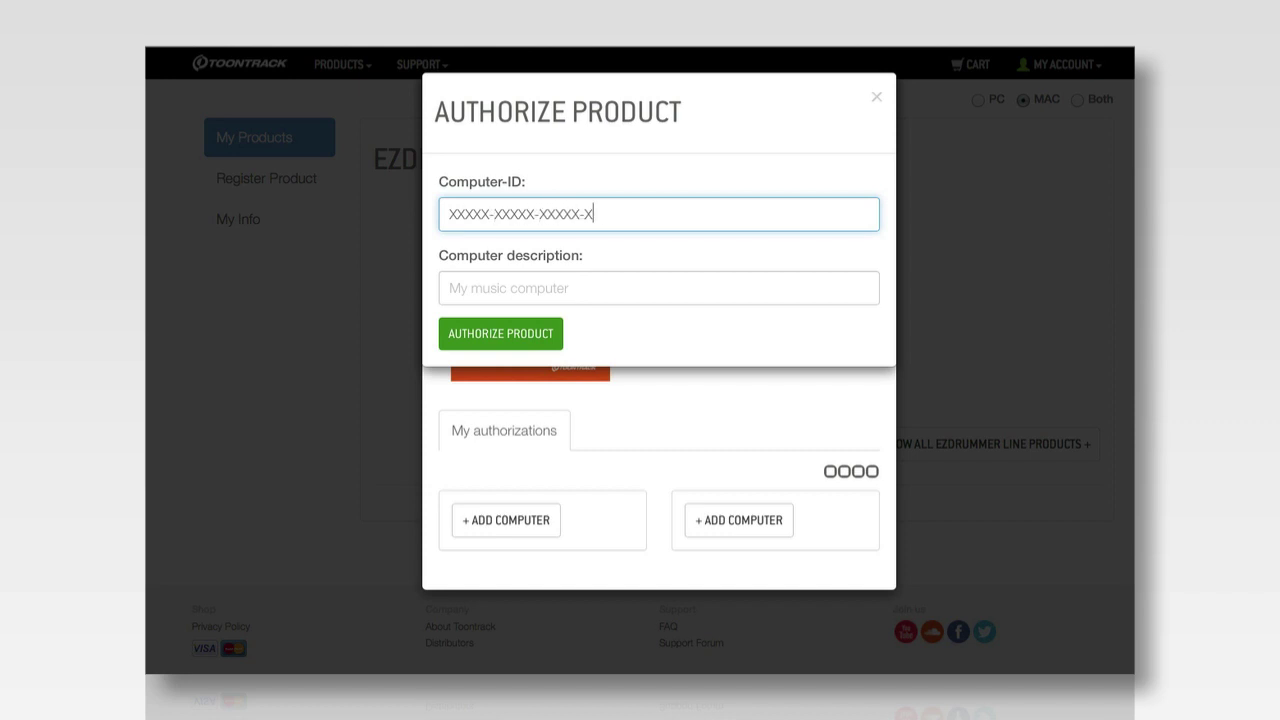
{"action": "type", "text": "XXXX-X"}
- Describe it as STUDIO COMPUTER, authorize it, and download the EZdrummer_2.ttauth file
{"action": "left_click", "coordinate": [697, 294]}
{"action": "type", "text": "S"}
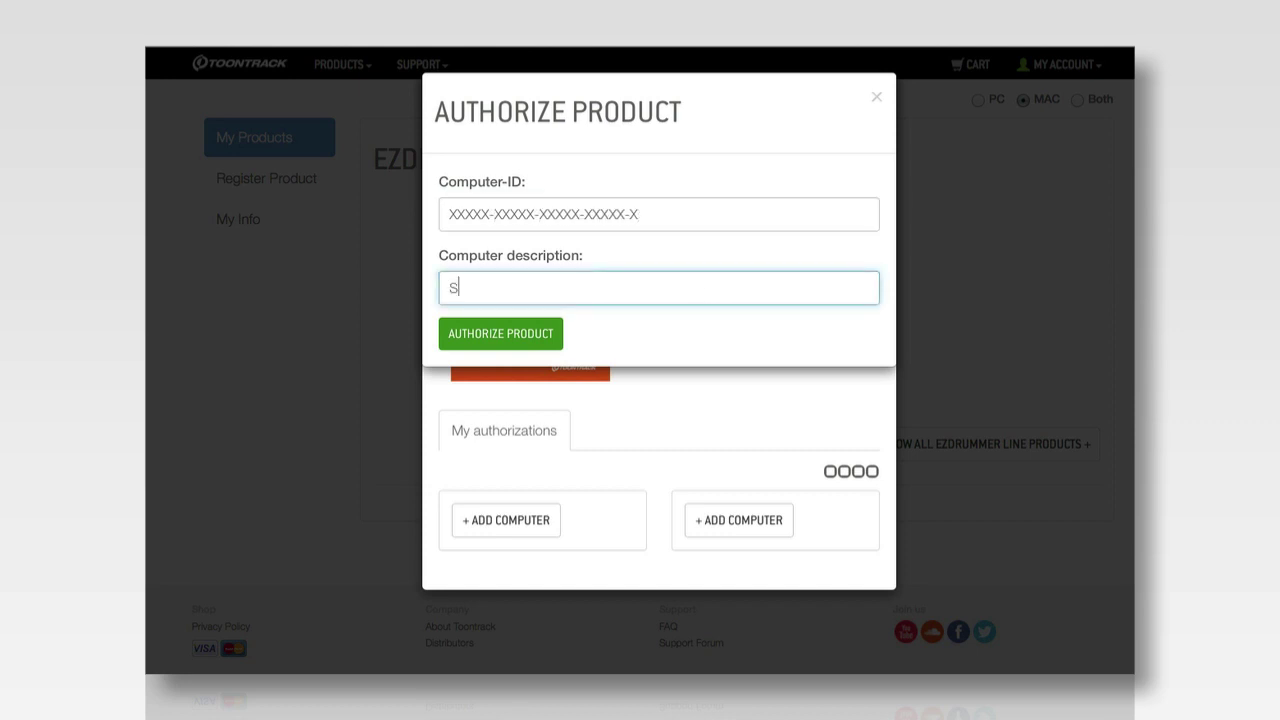
{"action": "type", "text": "TU"}
{"action": "type", "text": "COMPUTER"}
{"action": "left_click", "coordinate": [452, 340]}
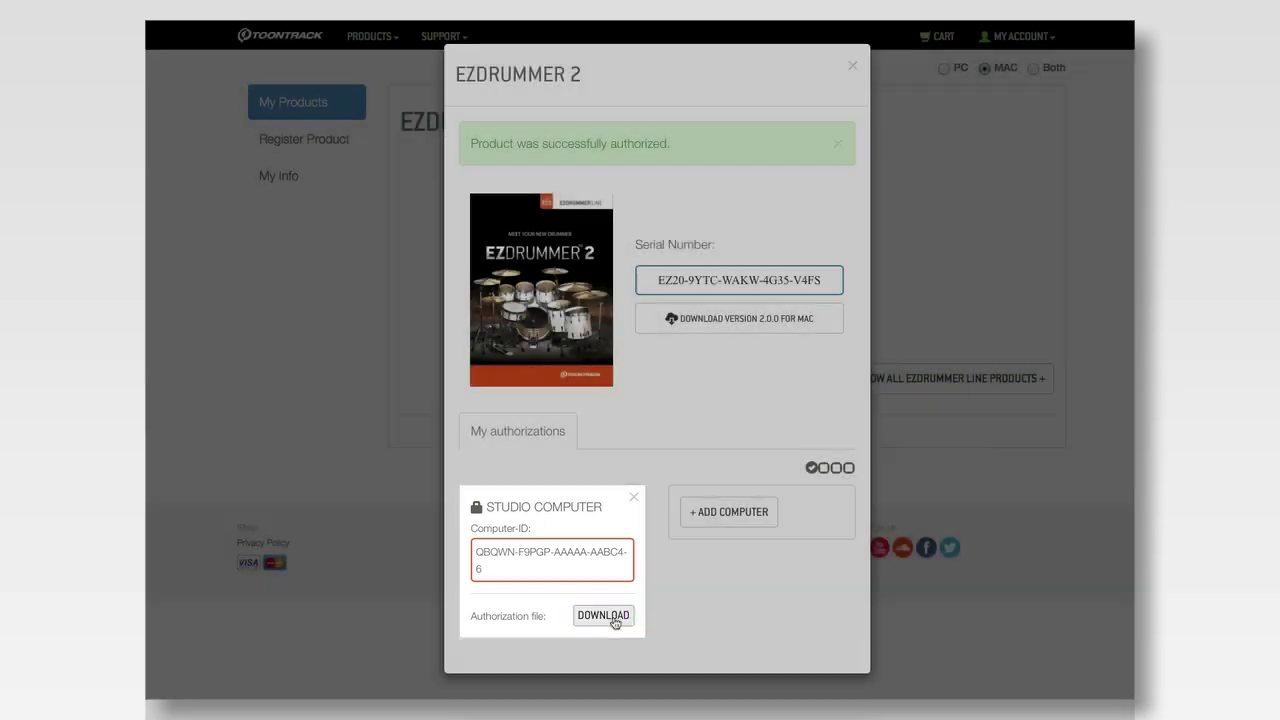
{"action": "left_click", "coordinate": [614, 623]}
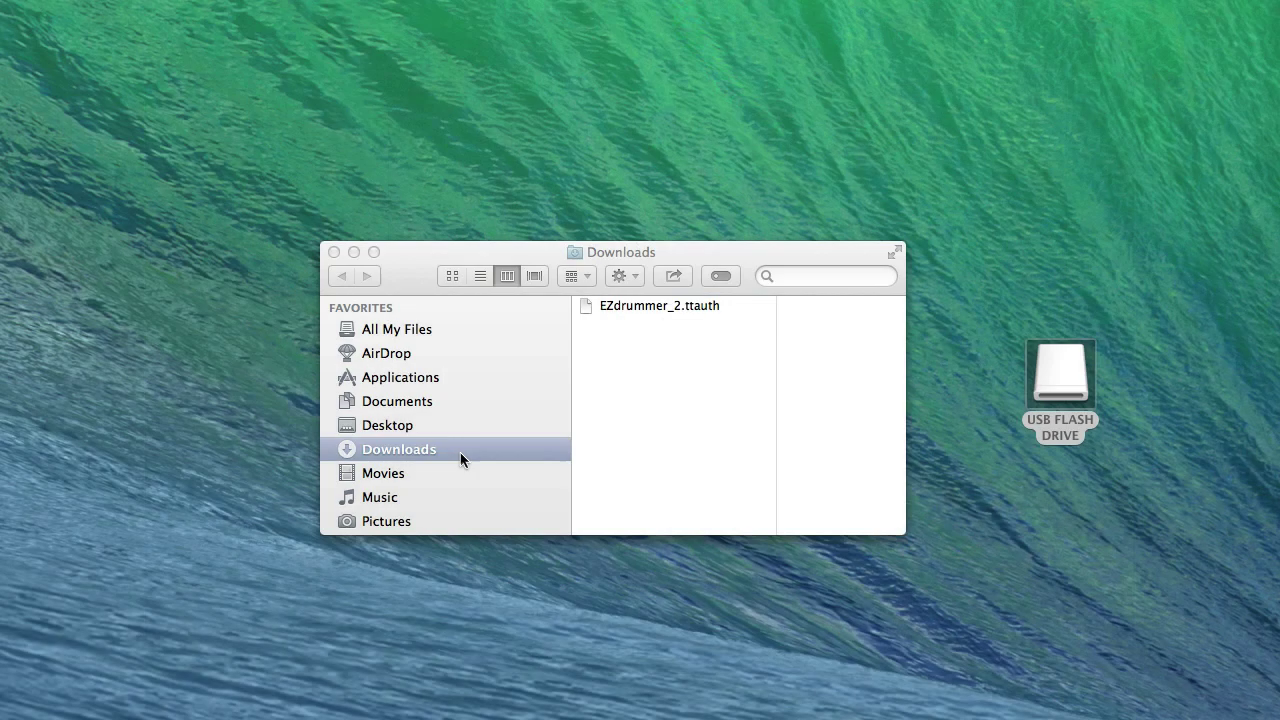
- Copy EZdrummer_2.ttauth from Downloads onto the USB FLASH DRIVE
{"action": "left_click", "coordinate": [457, 452]}
{"action": "left_click_drag", "start_coordinate": [659, 311], "coordinate": [1072, 371]}
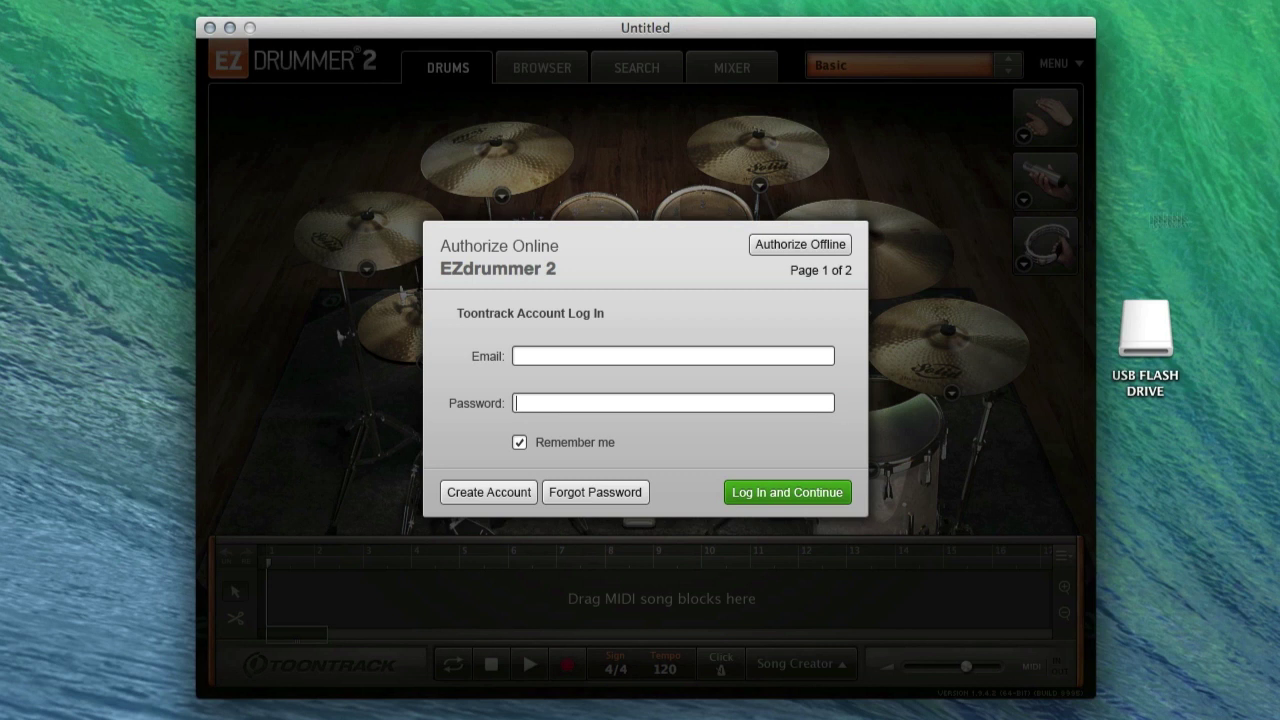
- Load EZdrummer_2.ttauth from the USB FLASH DRIVE offline and authorize EZdrummer 2
{"action": "left_click", "coordinate": [836, 247]}
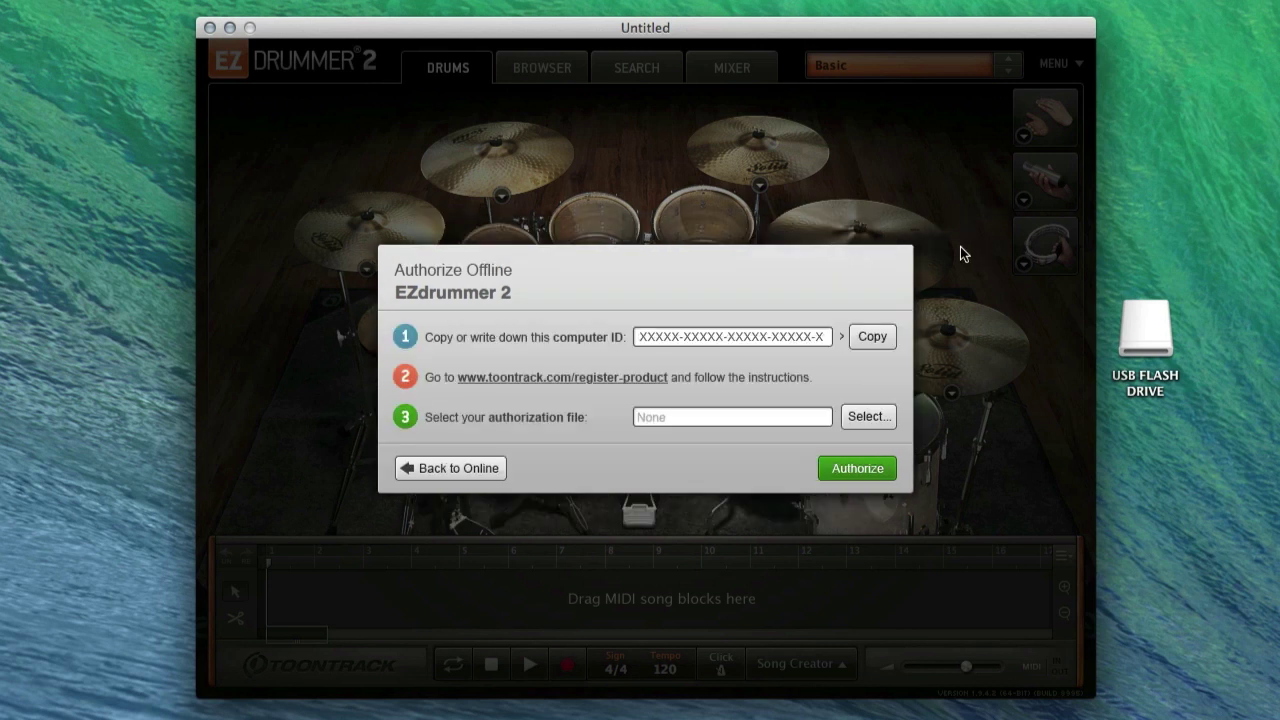
{"action": "left_click", "coordinate": [886, 417]}
{"action": "left_click", "coordinate": [461, 474]}
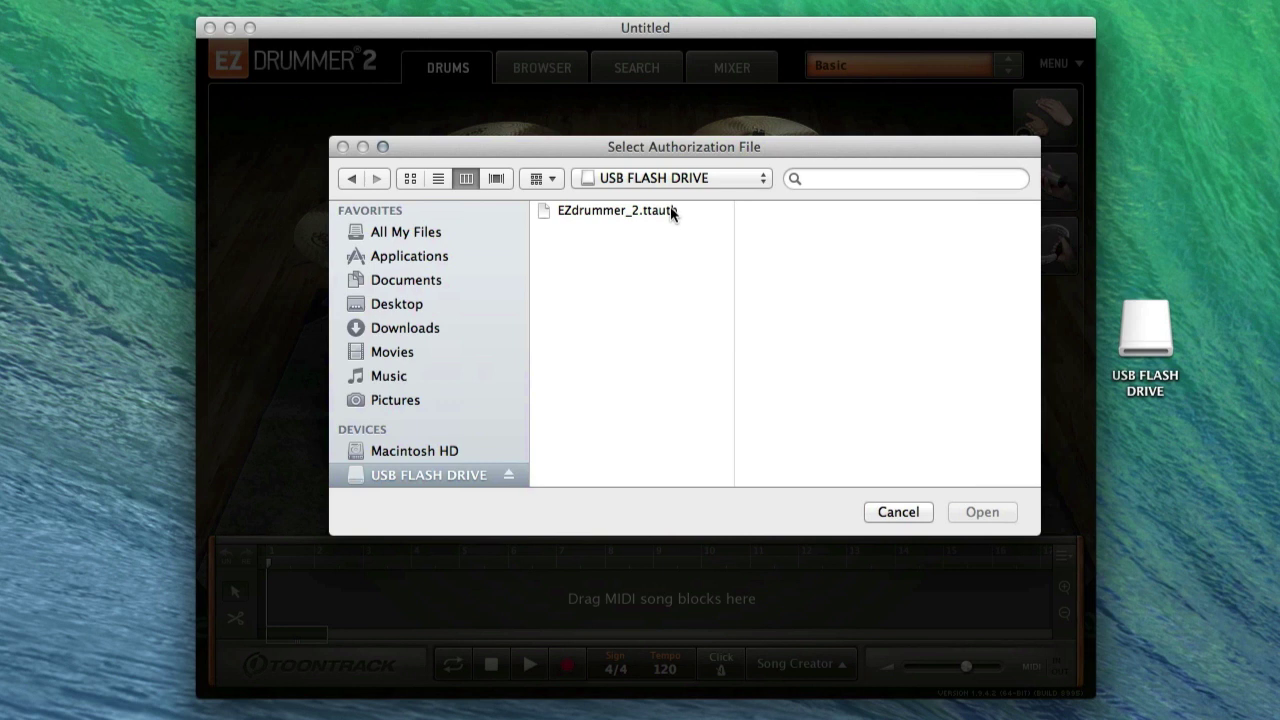
{"action": "left_click", "coordinate": [670, 210]}
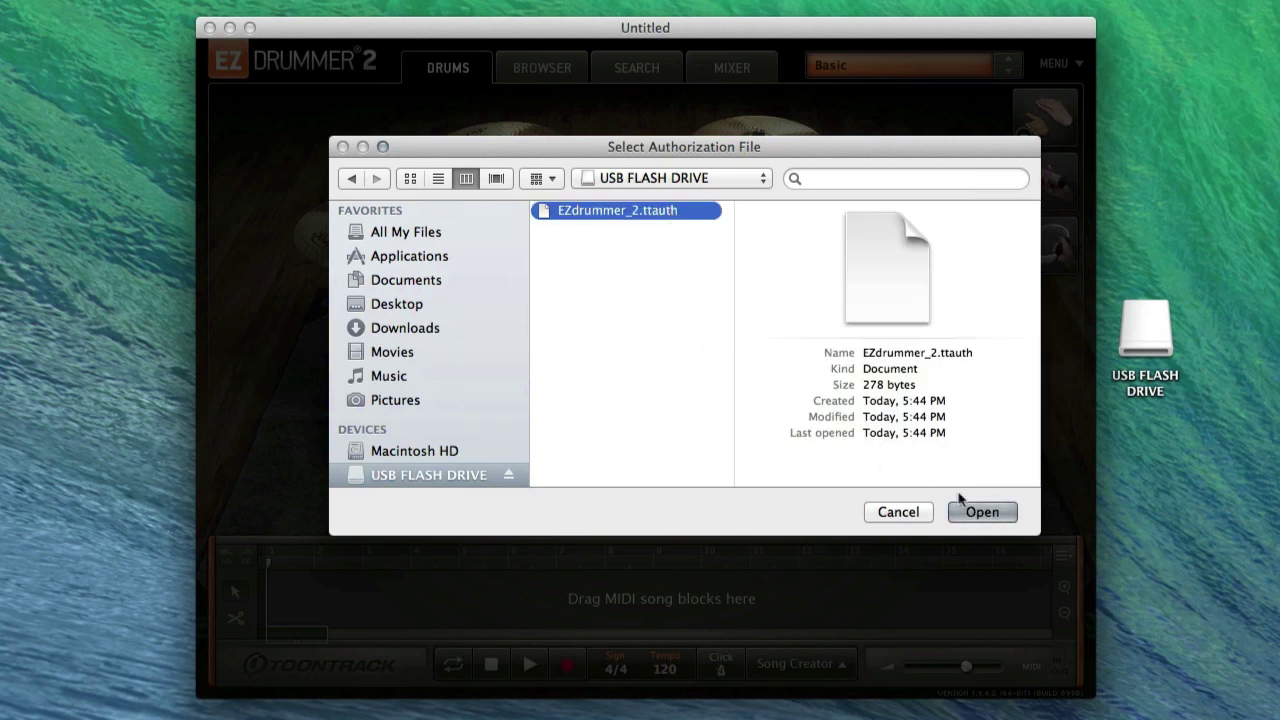
{"action": "left_click", "coordinate": [1006, 514]}
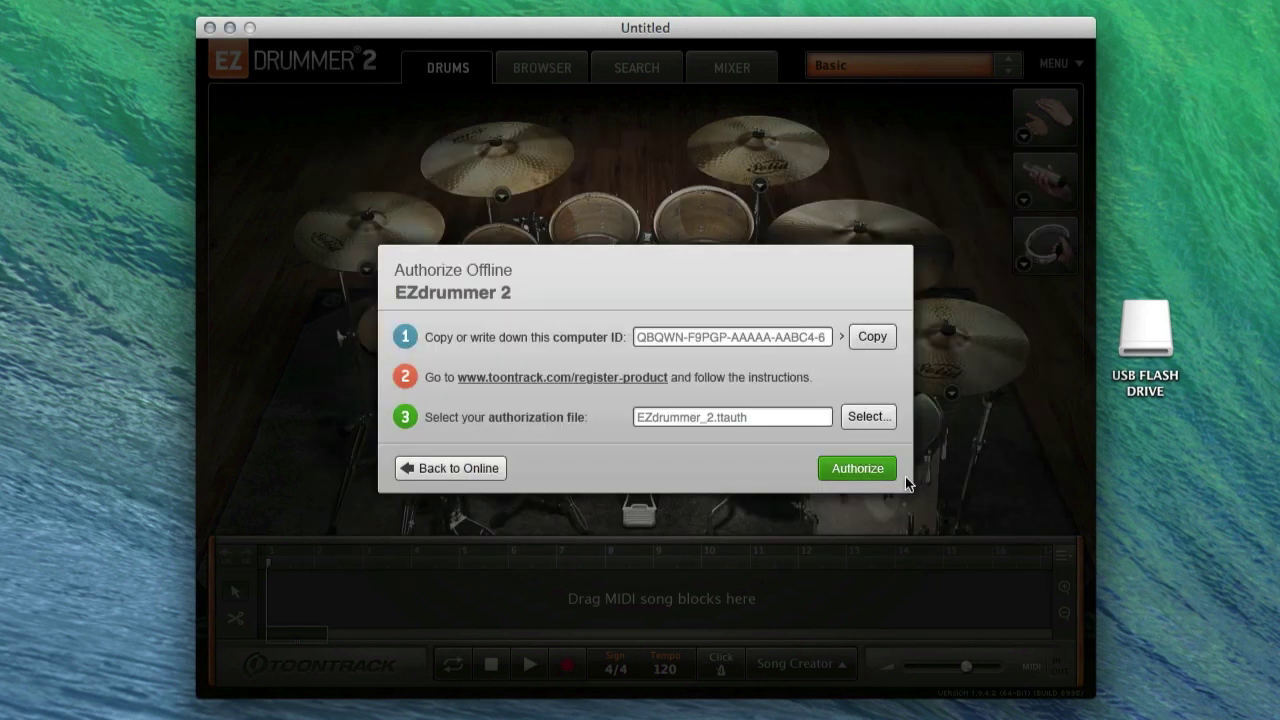
{"action": "left_click", "coordinate": [893, 469]}
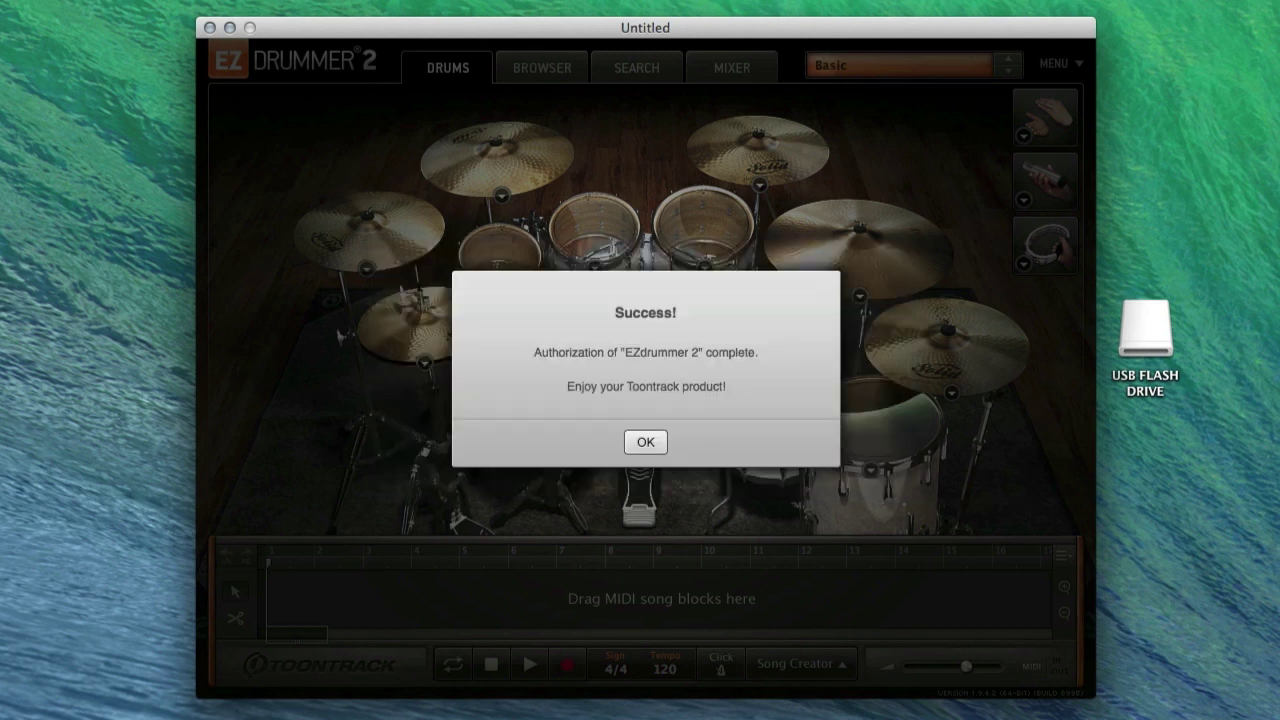
- Dismiss the success message, trash EZdrummer_2.ttauth from the USB FLASH DRIVE, and close its window
{"action": "left_click", "coordinate": [646, 443]}
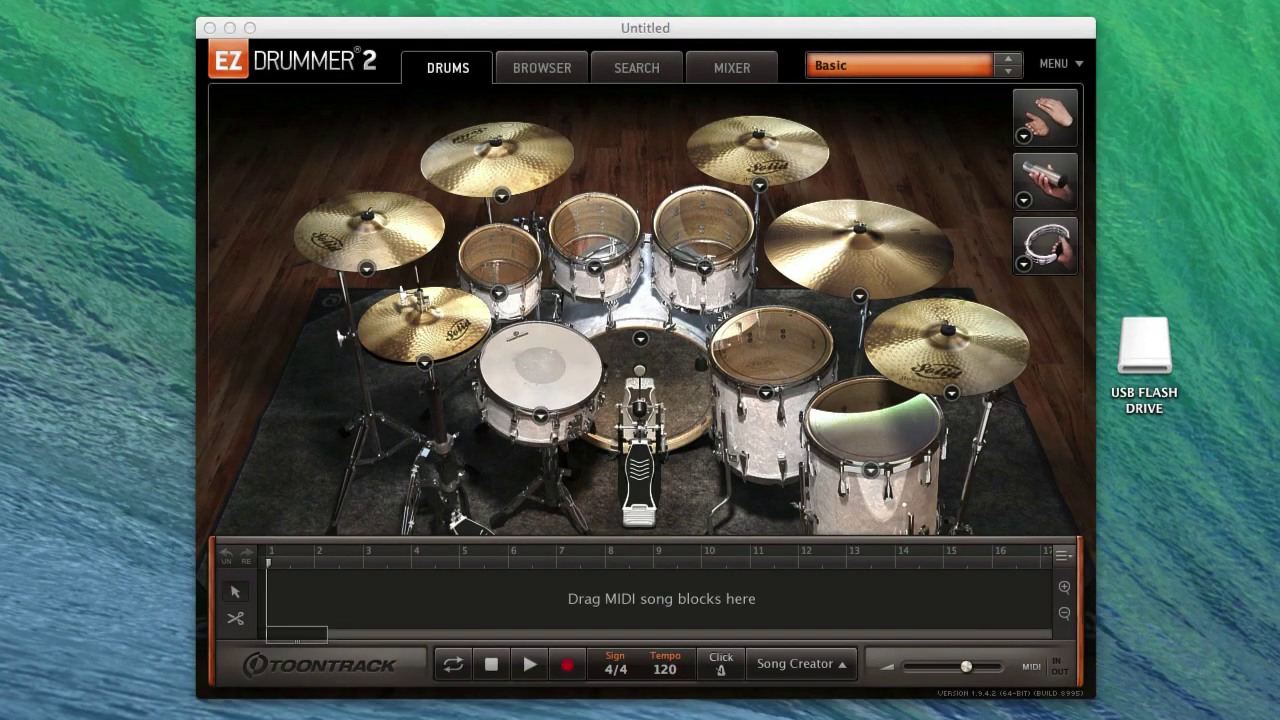
{"action": "double_click", "coordinate": [1160, 345]}
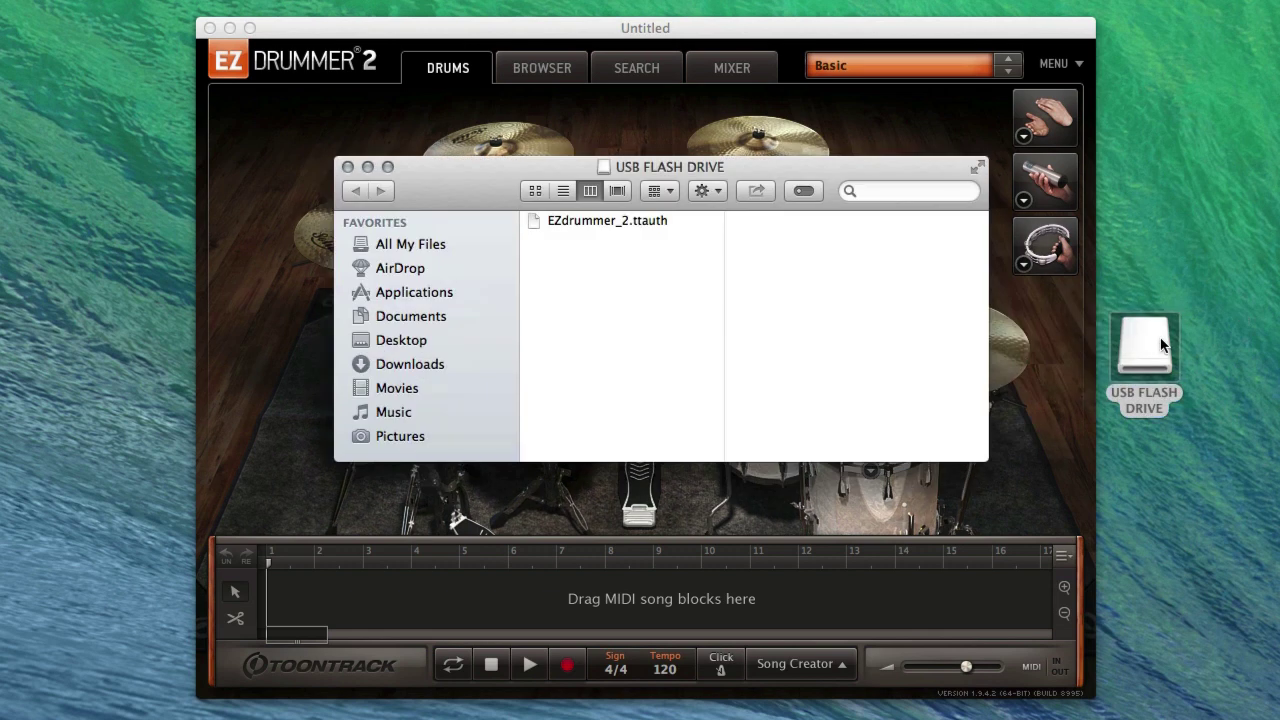
{"action": "right_click", "coordinate": [663, 219]}
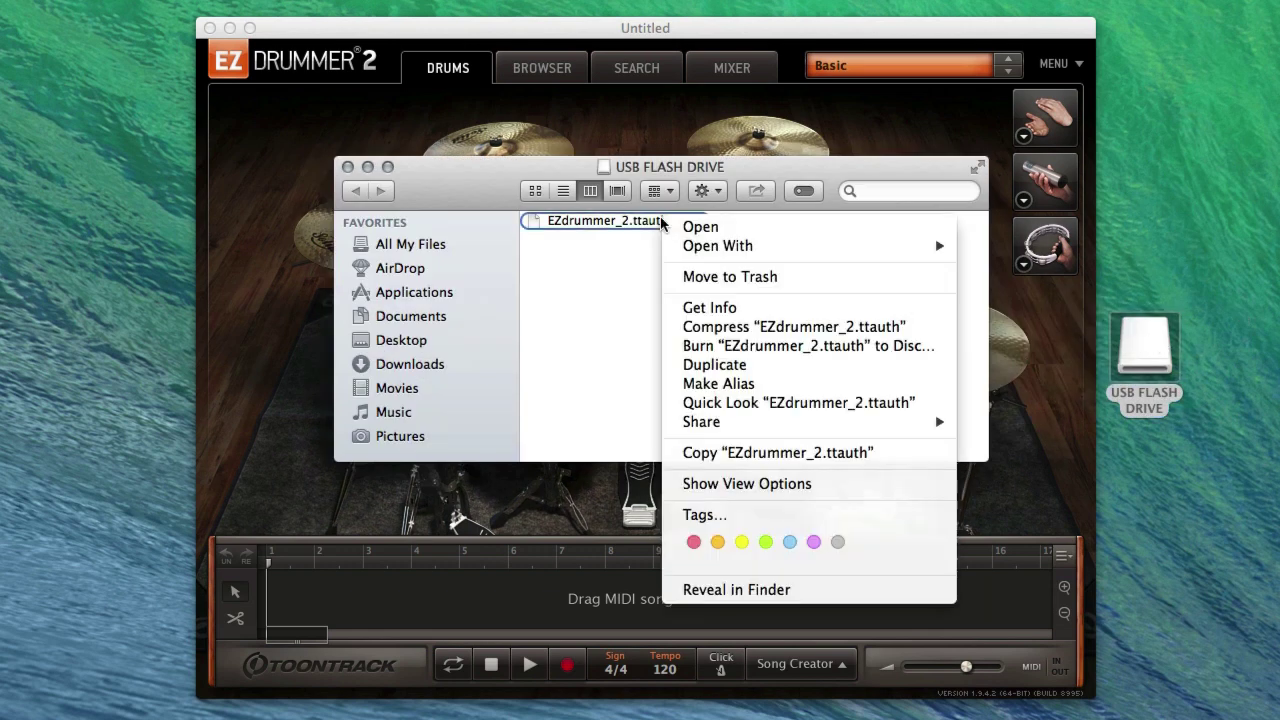
{"action": "left_click", "coordinate": [737, 276]}
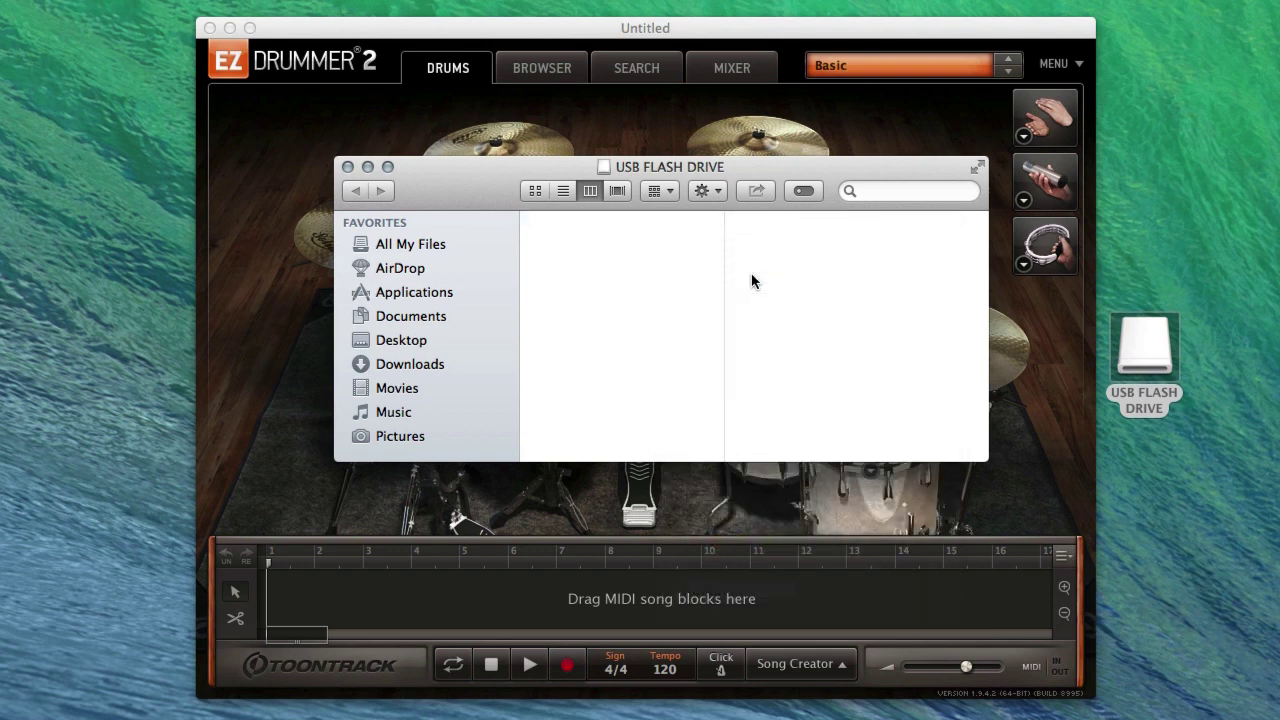
{"action": "left_click", "coordinate": [347, 167]}
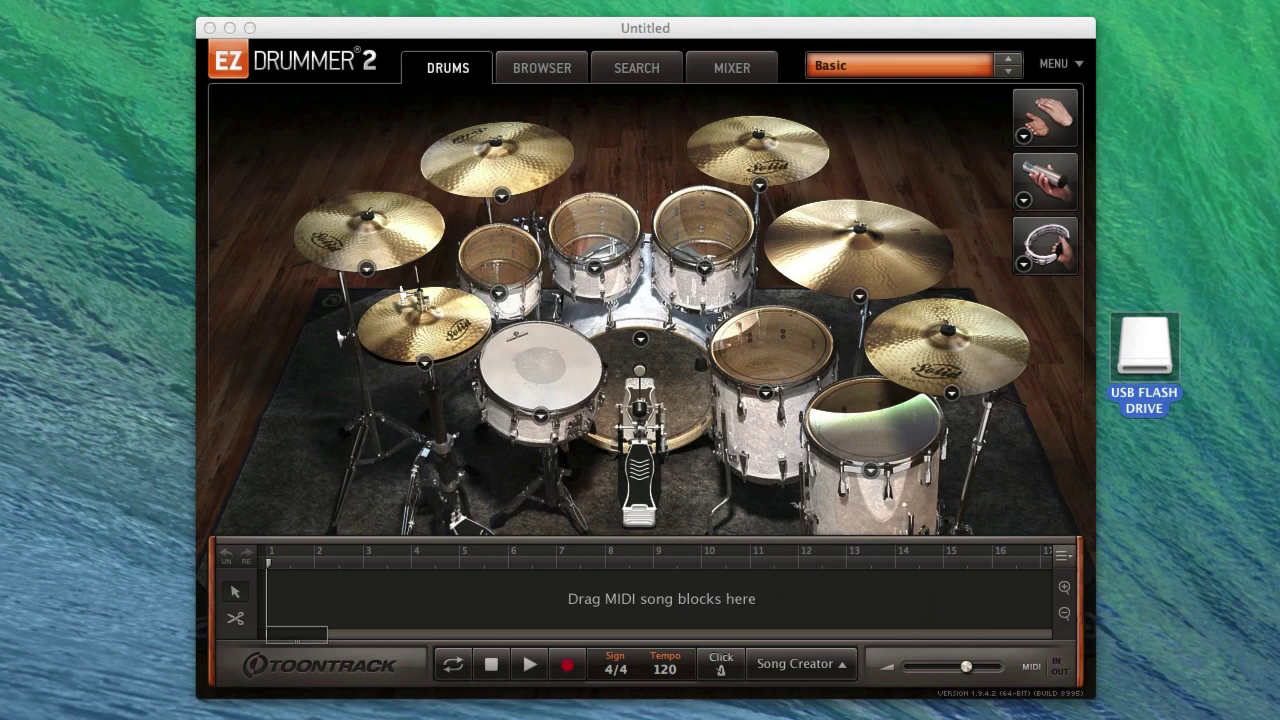